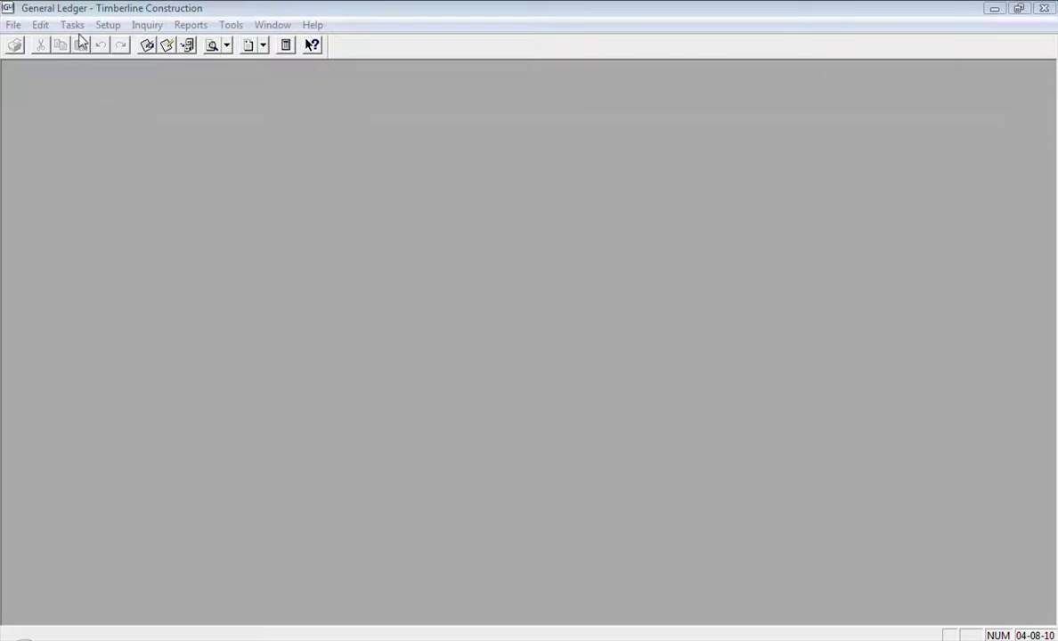
- Show the Entries by Batch inquiry for the New transaction file, maximized
{"action": "left_click", "coordinate": [147, 26]}
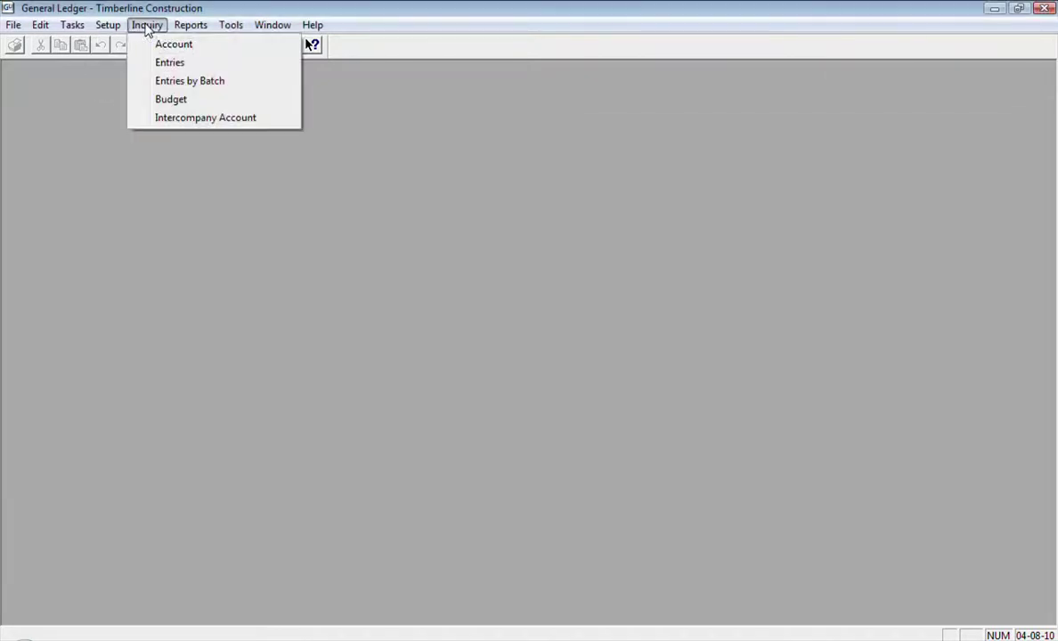
{"action": "left_click", "coordinate": [188, 86]}
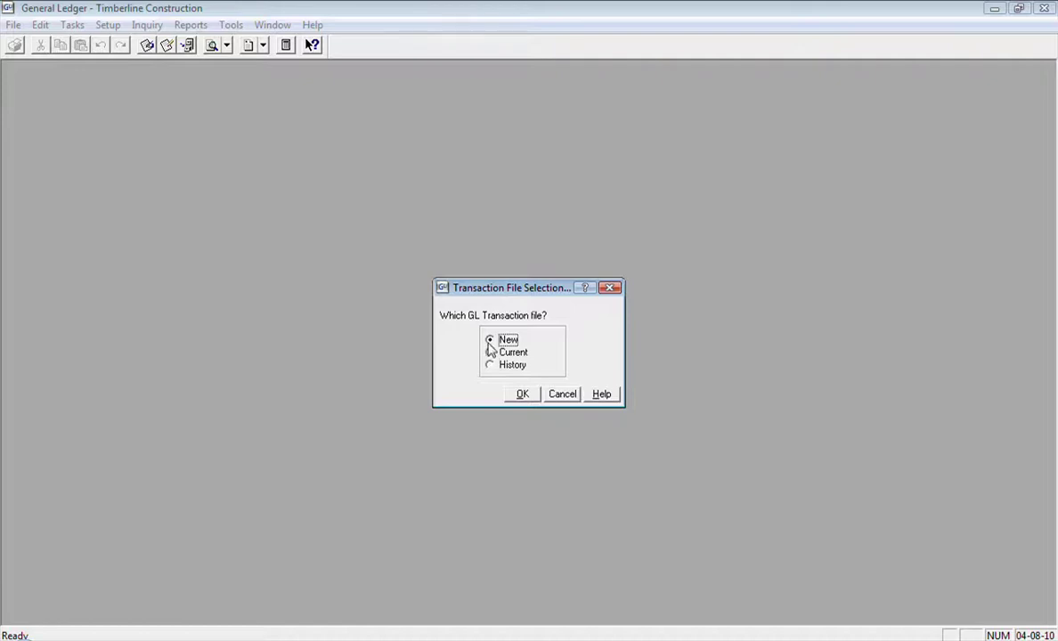
{"action": "left_click", "coordinate": [522, 394]}
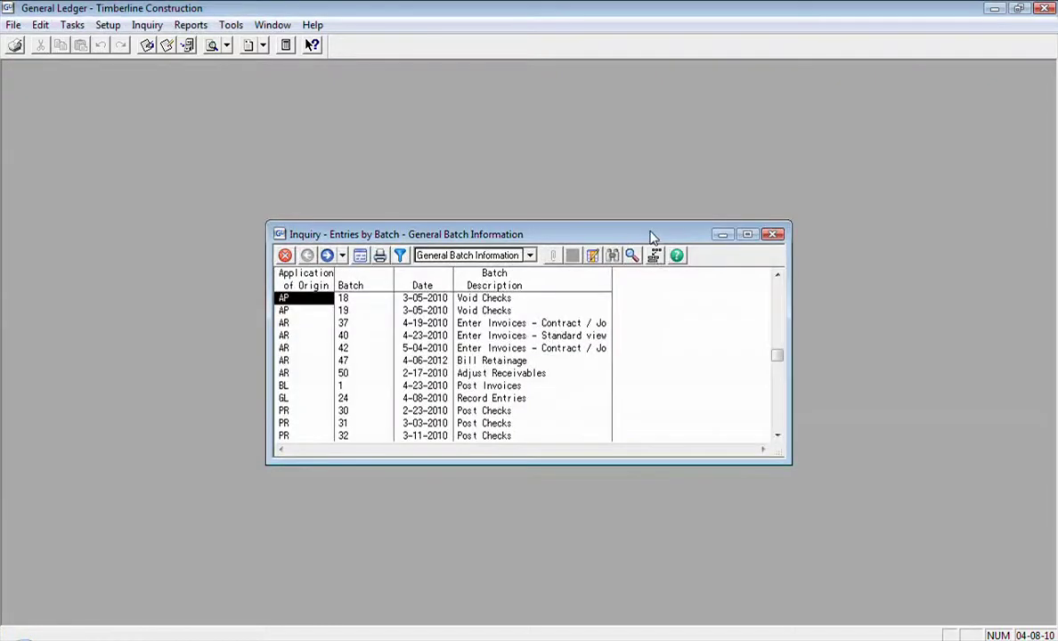
{"action": "left_click", "coordinate": [746, 234]}
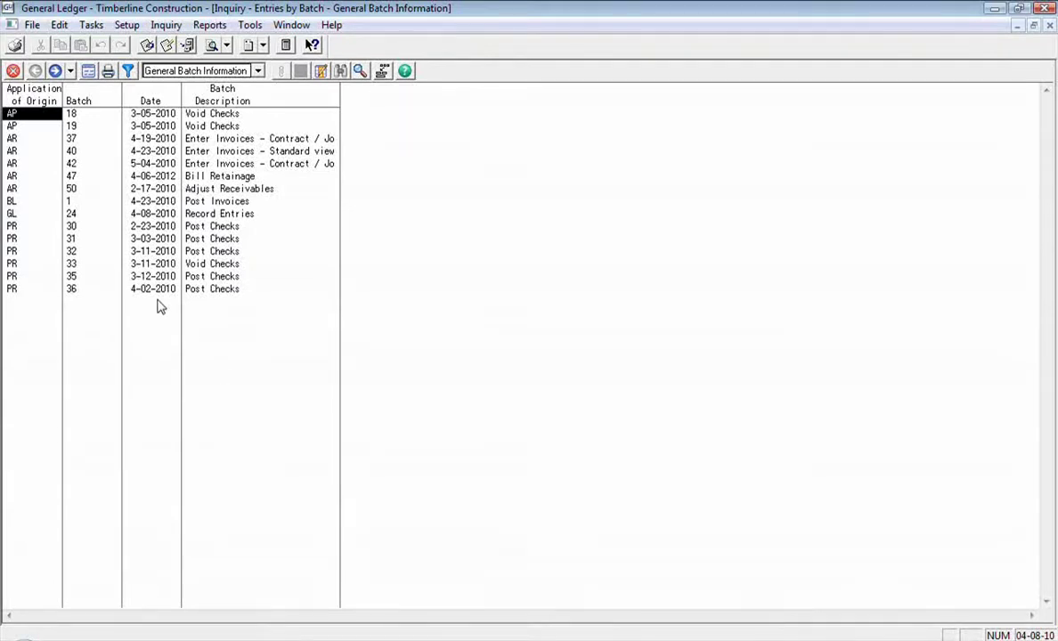
{"action": "left_click", "coordinate": [91, 25]}
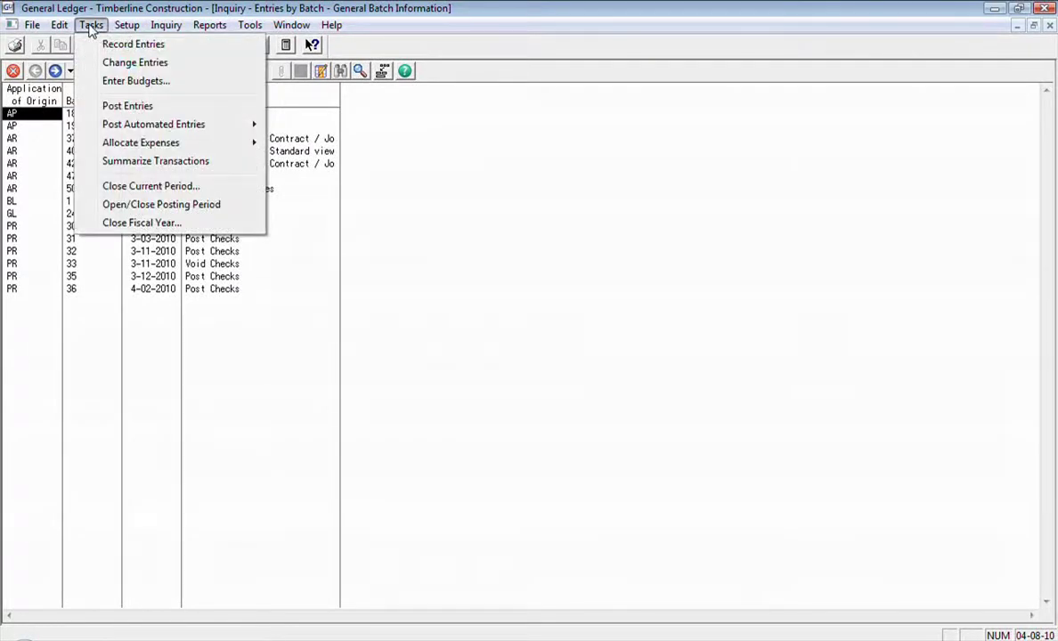
{"action": "left_click", "coordinate": [445, 238]}
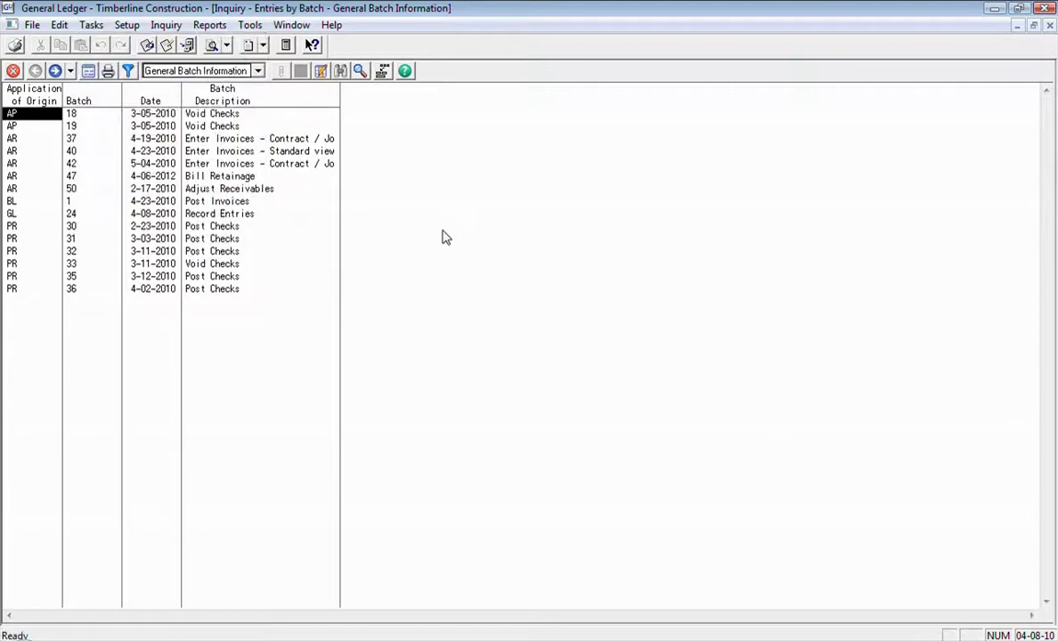
{"action": "double_click", "coordinate": [38, 116]}
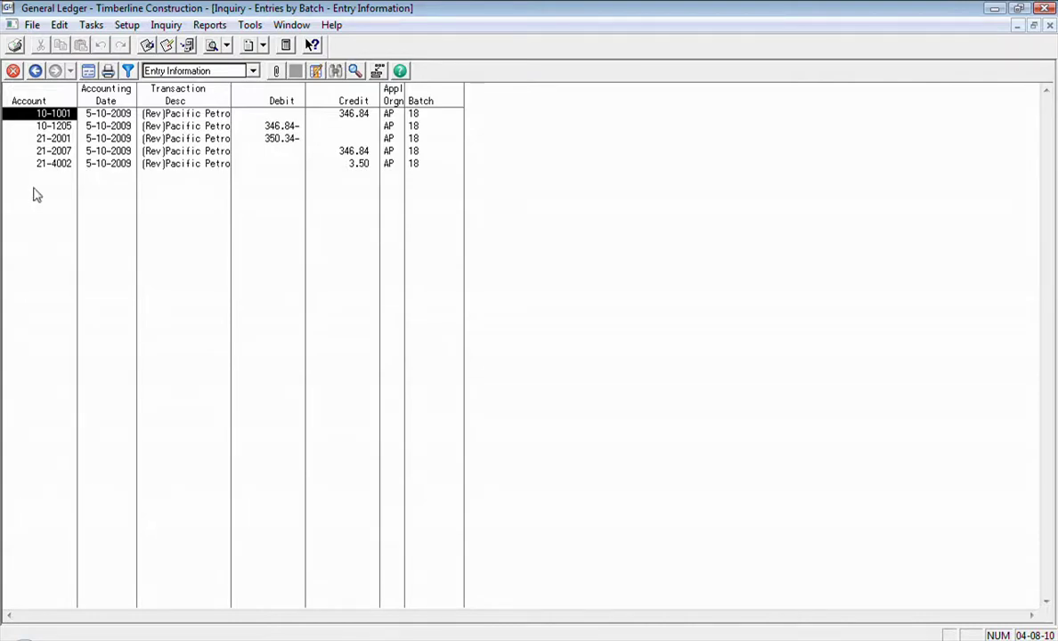
{"action": "left_click", "coordinate": [36, 73]}
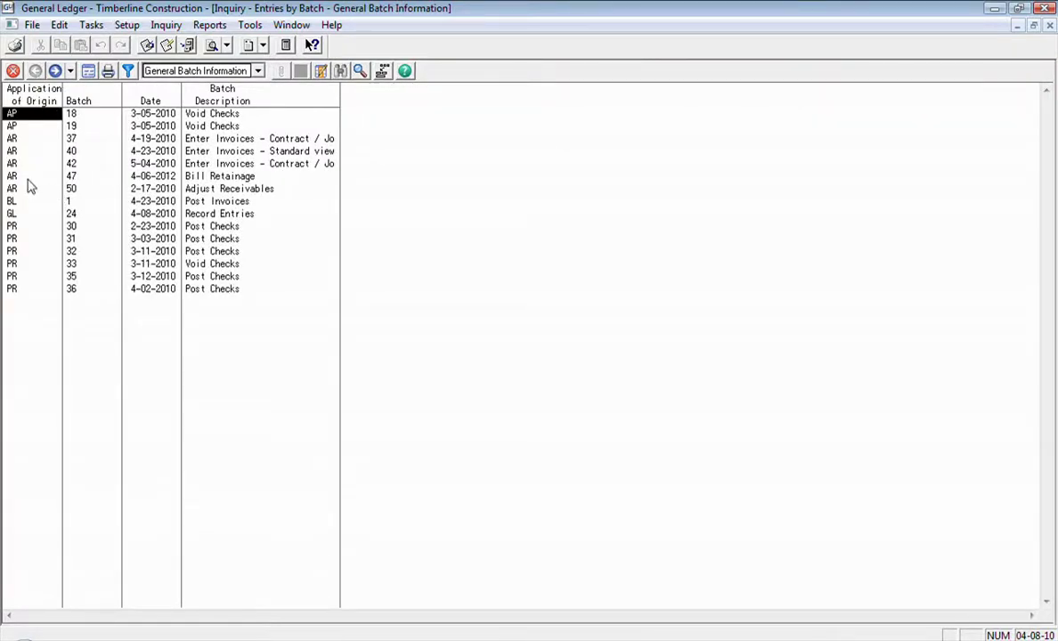
{"action": "double_click", "coordinate": [30, 203]}
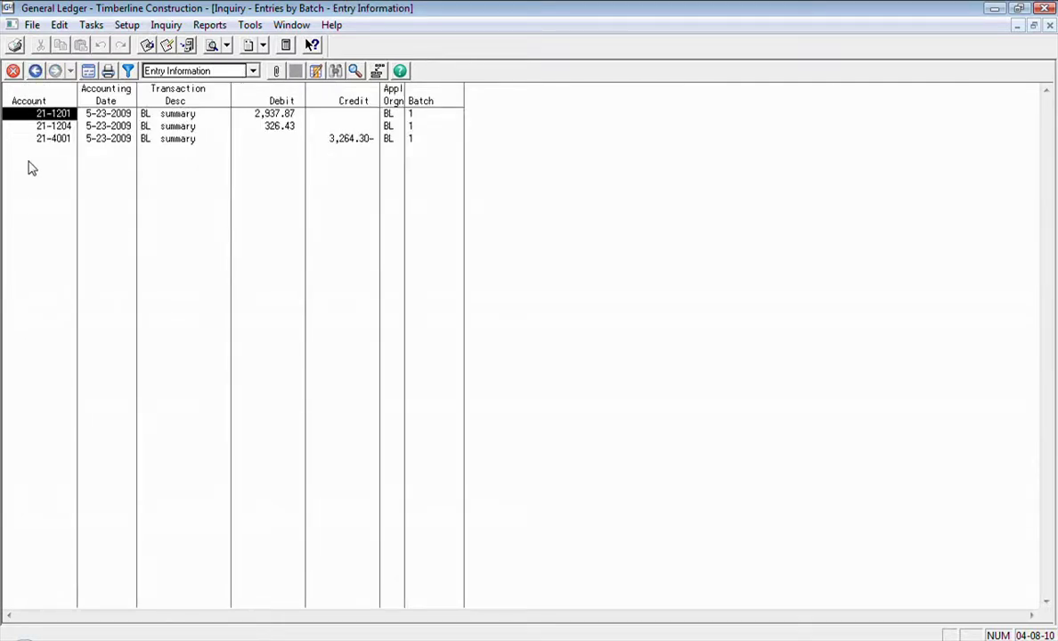
{"action": "left_click", "coordinate": [36, 71]}
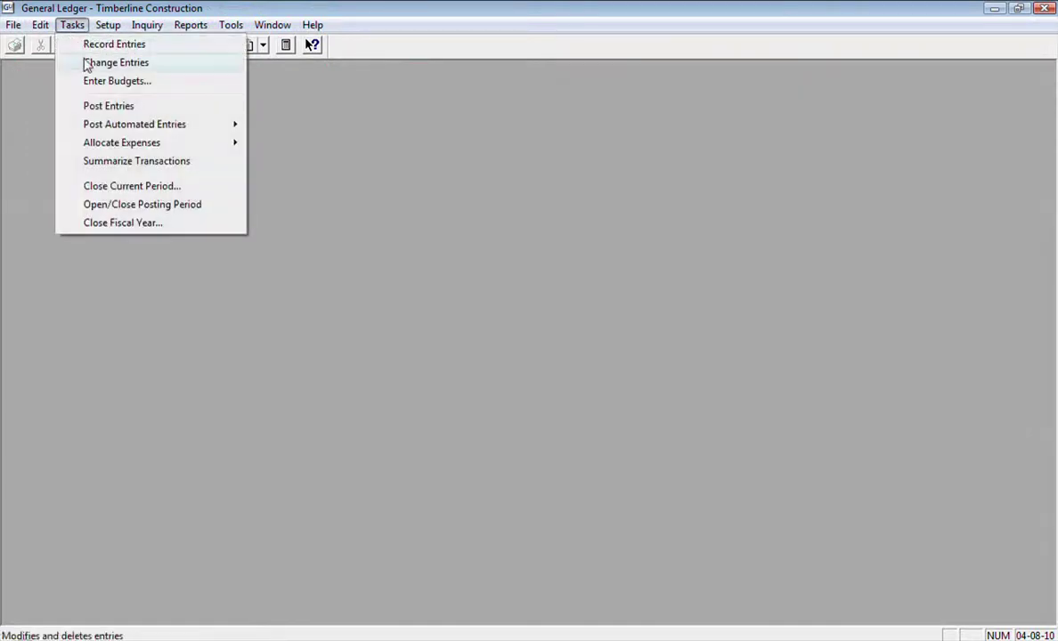
- Start Post Entries, reposition its window, and pick AP 18 to AR 37 without applying it
{"action": "left_click", "coordinate": [139, 108]}
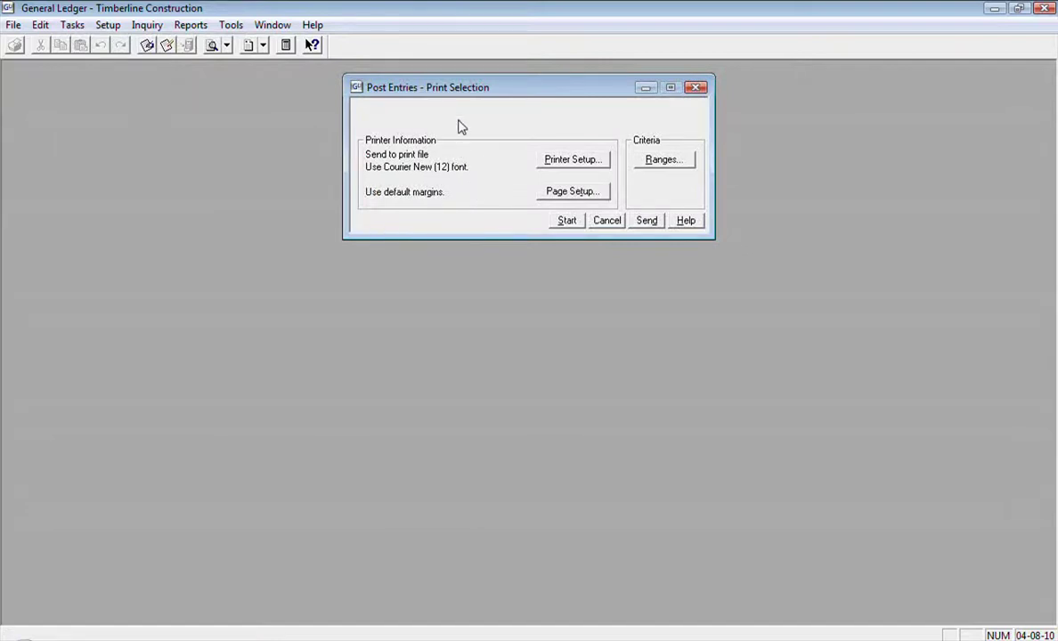
{"action": "left_click_drag", "start_coordinate": [533, 90], "coordinate": [428, 161]}
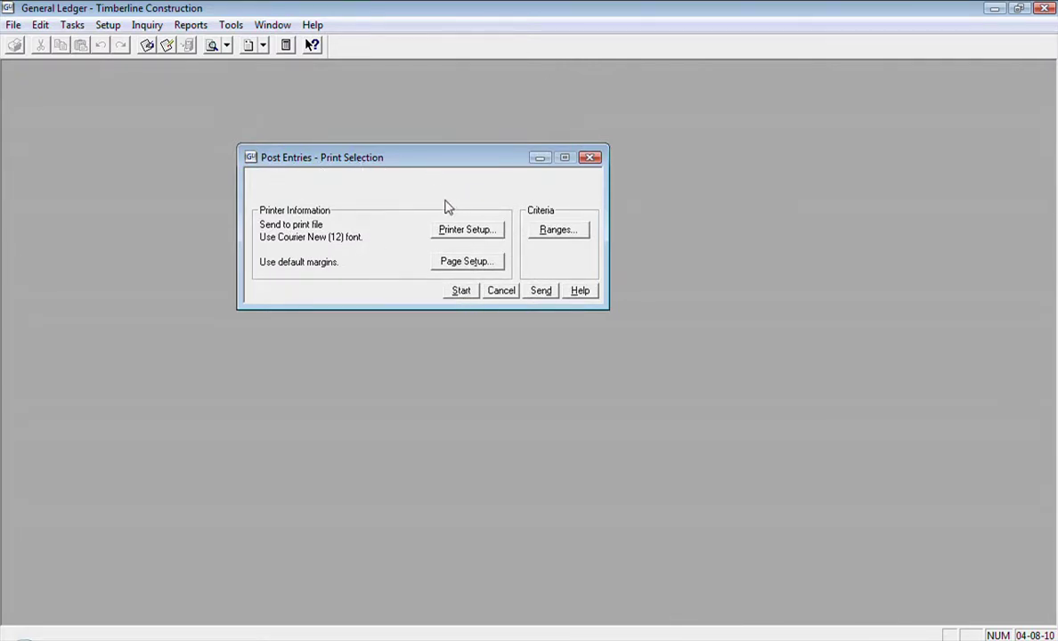
{"action": "left_click", "coordinate": [550, 230]}
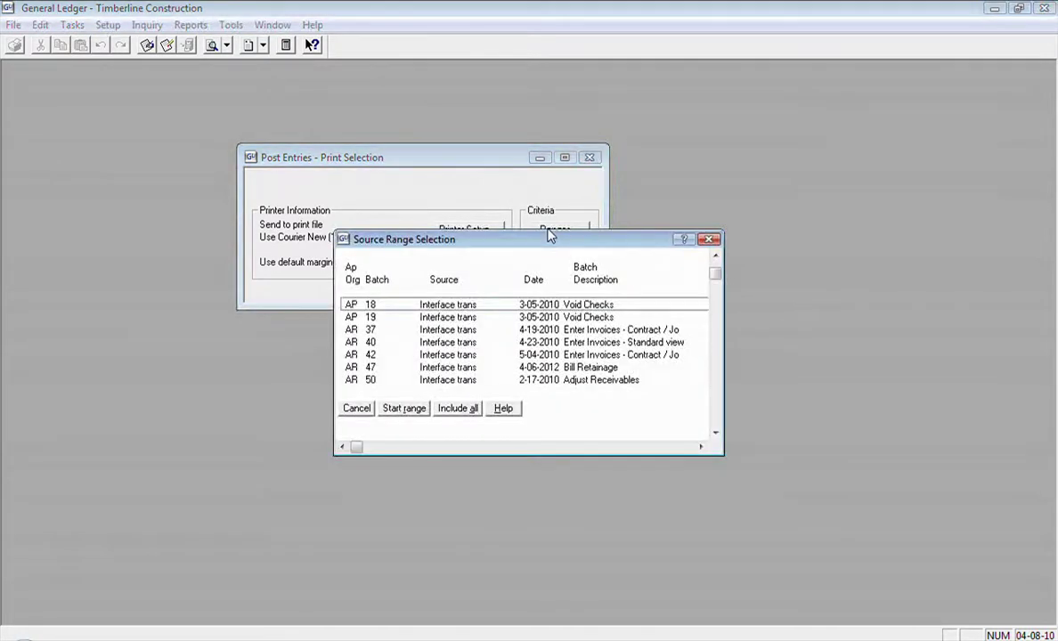
{"action": "left_click", "coordinate": [394, 307]}
{"action": "left_click", "coordinate": [389, 332]}
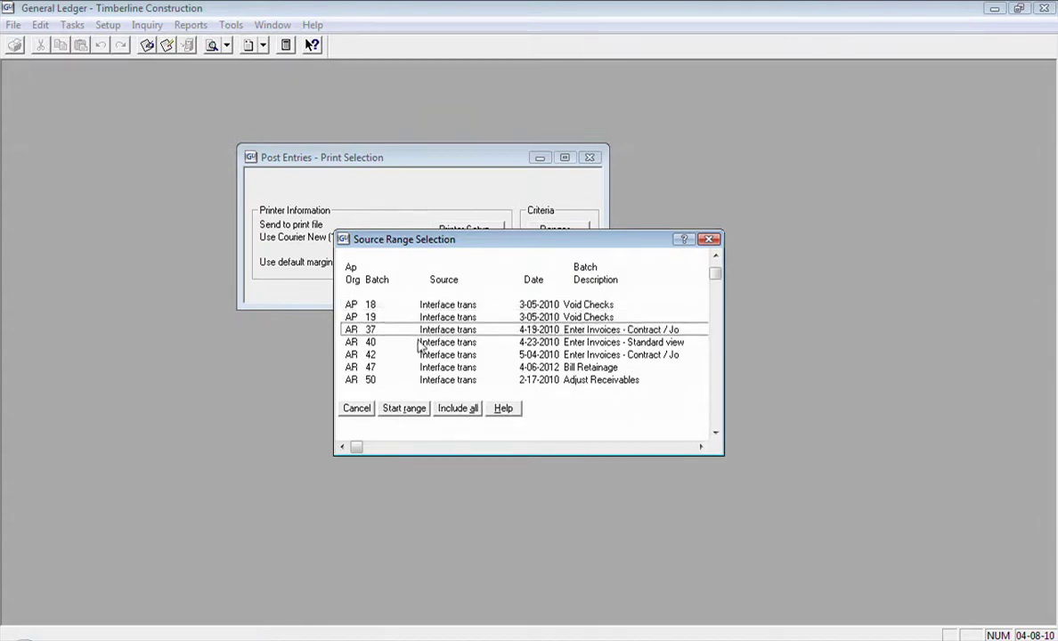
{"action": "left_click", "coordinate": [356, 409]}
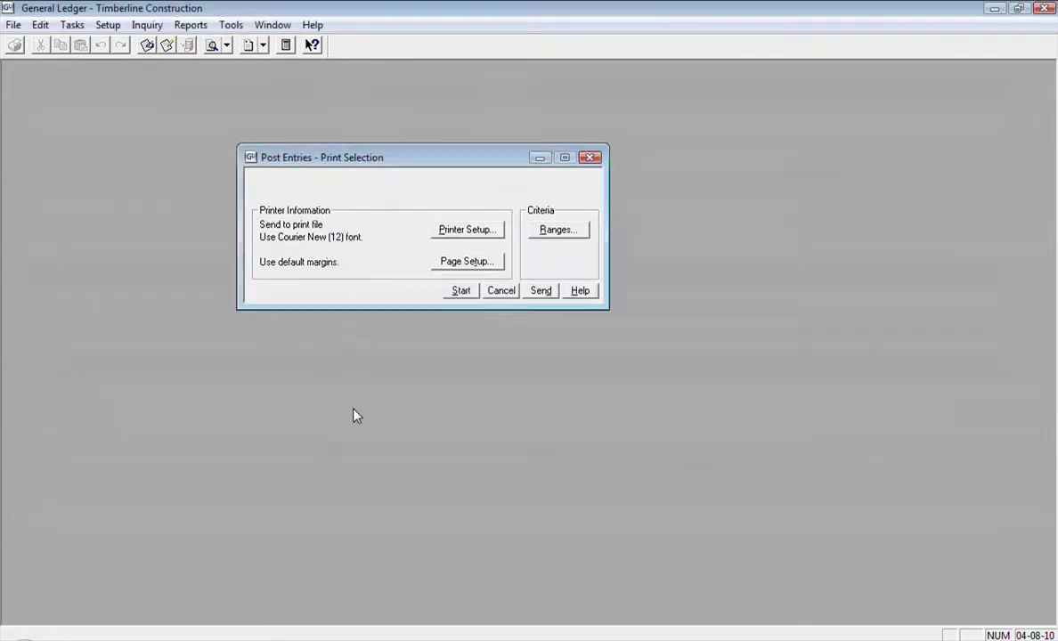
- Post GL entries to report file 'gl post' and verify the background task completed normally
{"action": "left_click", "coordinate": [459, 292]}
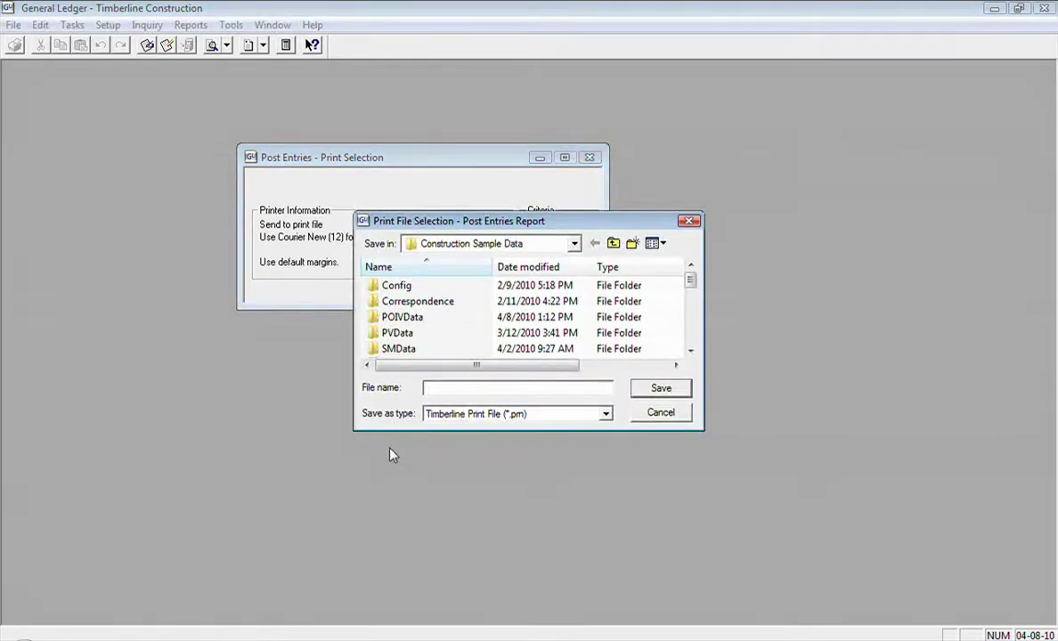
{"action": "type", "text": "gl post"}
{"action": "left_click", "coordinate": [659, 388]}
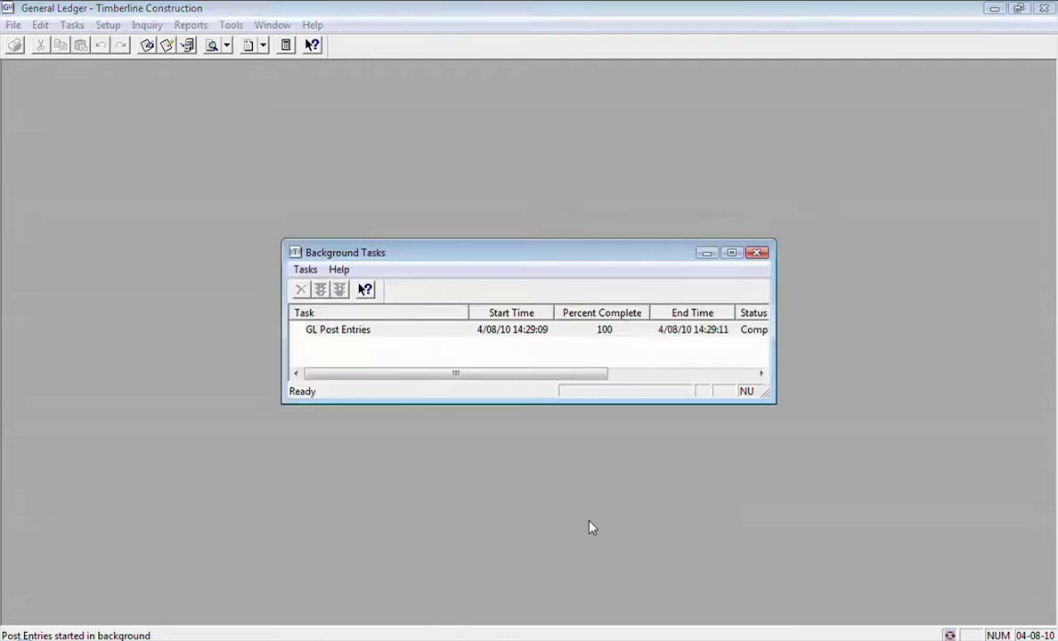
{"action": "left_click_drag", "start_coordinate": [773, 303], "coordinate": [959, 297]}
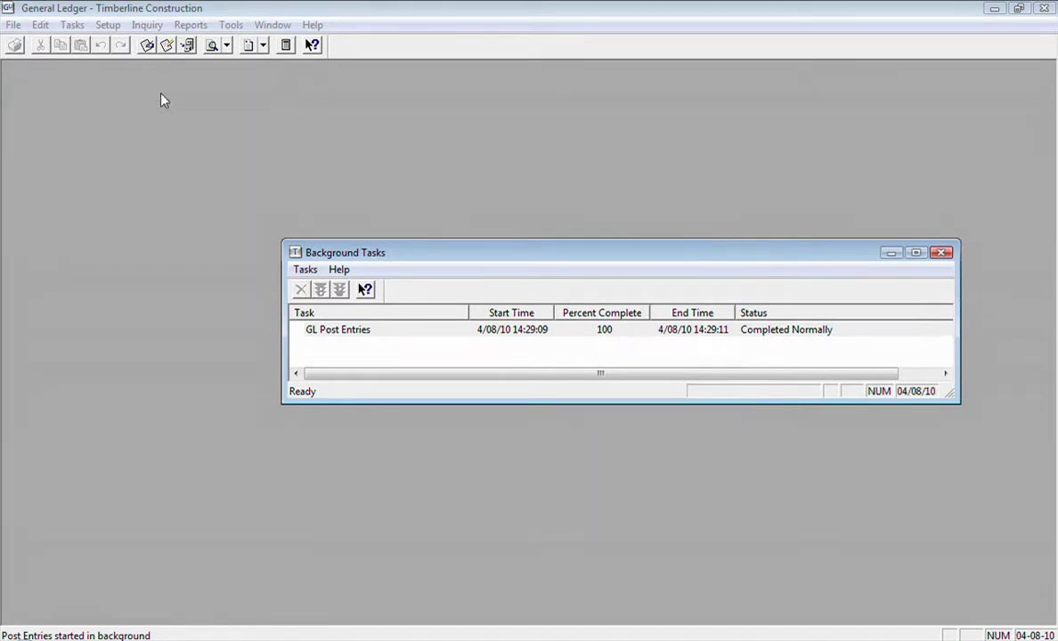
{"action": "key", "text": "alt+F4"}
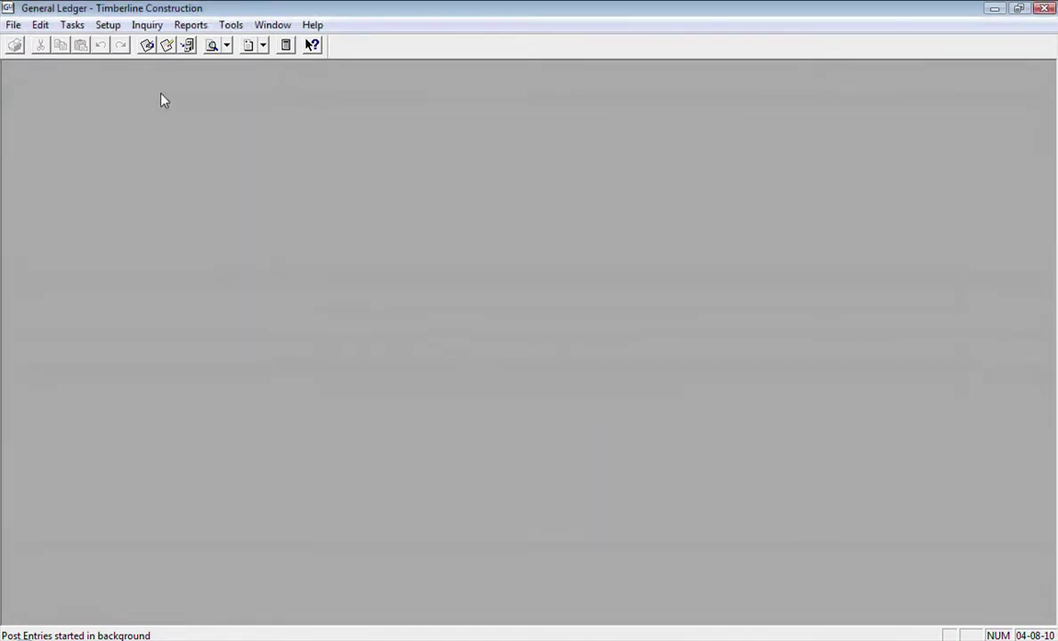
- Open the gl post.PRN printout from File and maximize the Printouts window
{"action": "left_click", "coordinate": [13, 27]}
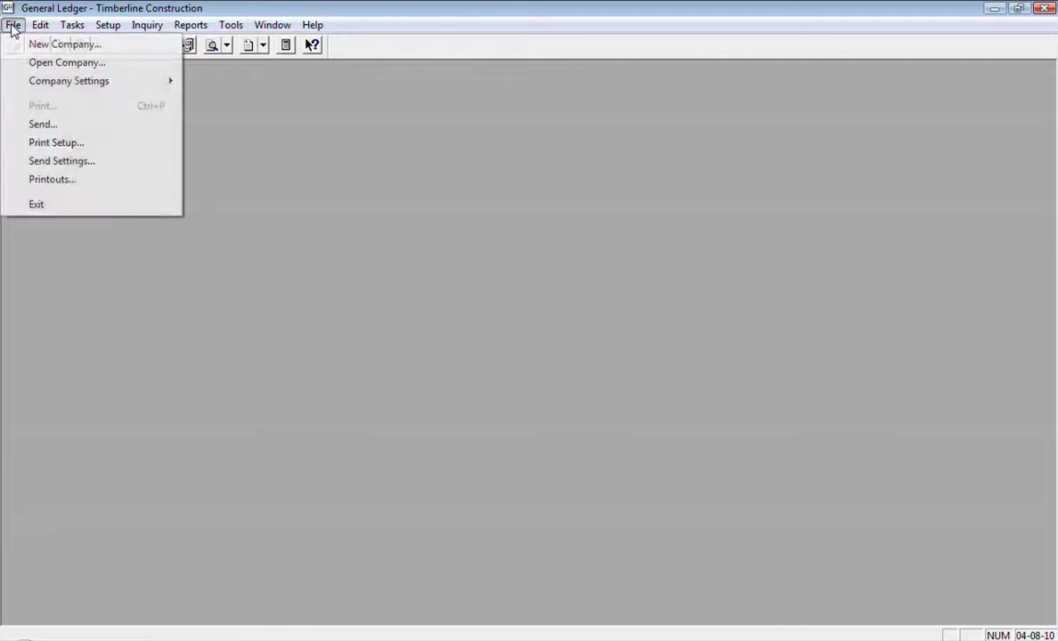
{"action": "left_click", "coordinate": [54, 180]}
{"action": "type", "text": "gl p"}
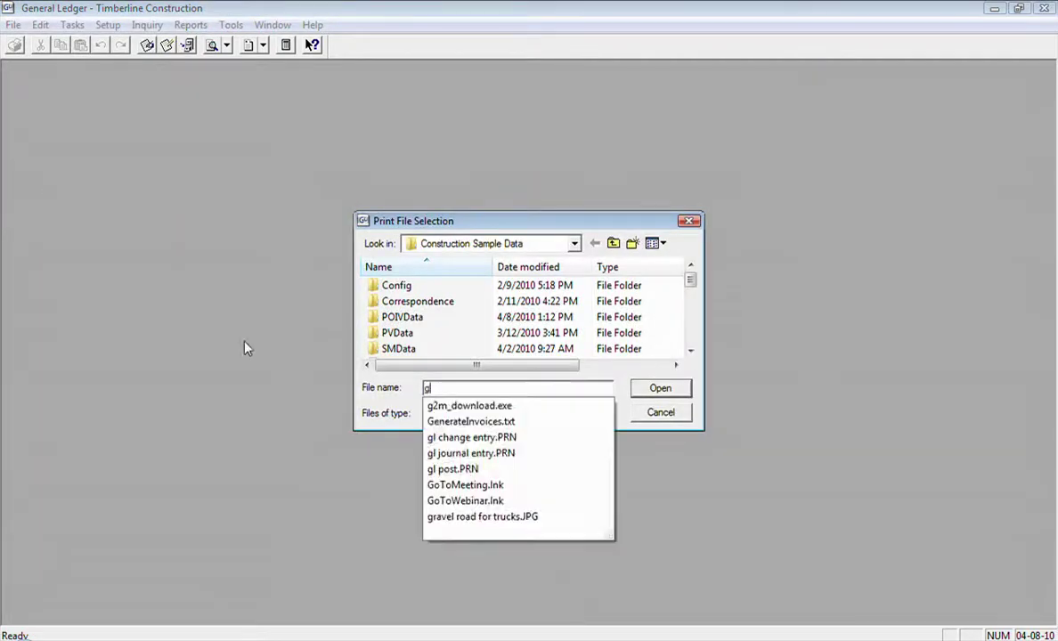
{"action": "type", "text": "o"}
{"action": "key", "text": "Down"}
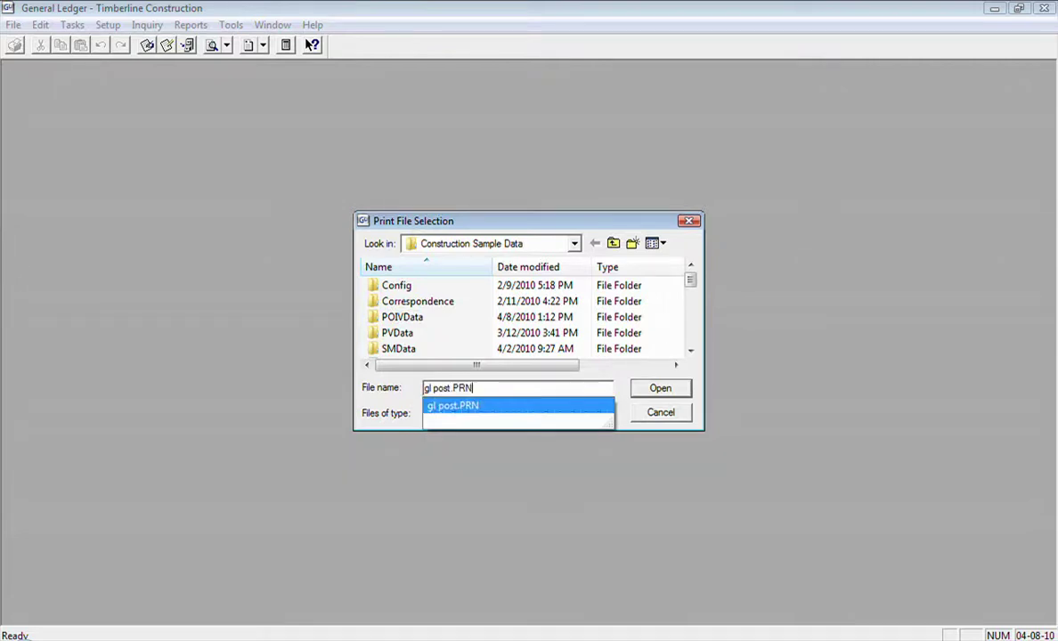
{"action": "left_click", "coordinate": [448, 409]}
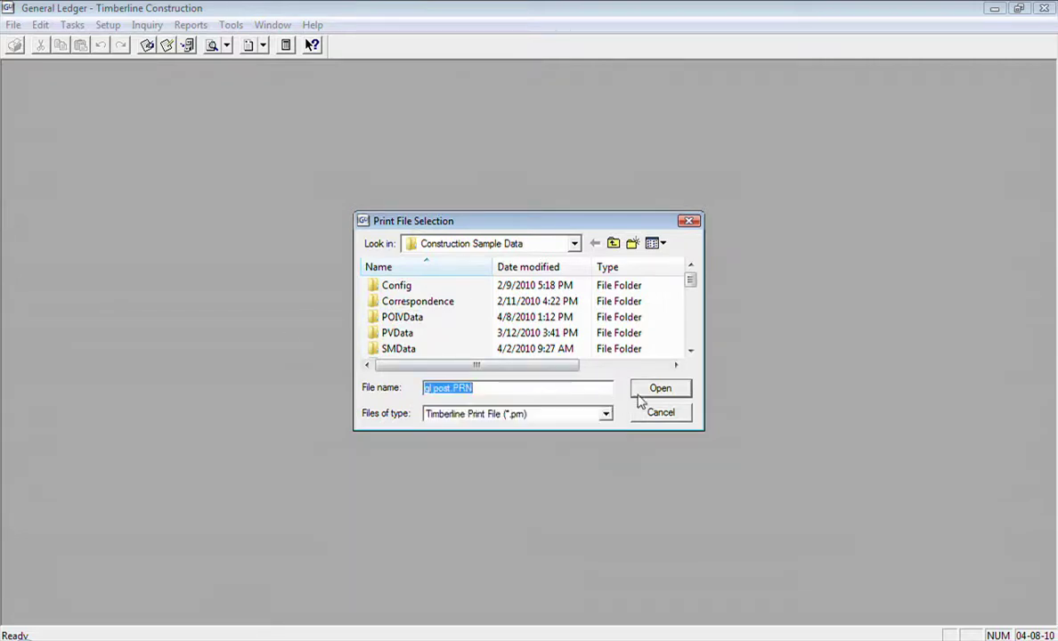
{"action": "left_click", "coordinate": [660, 389]}
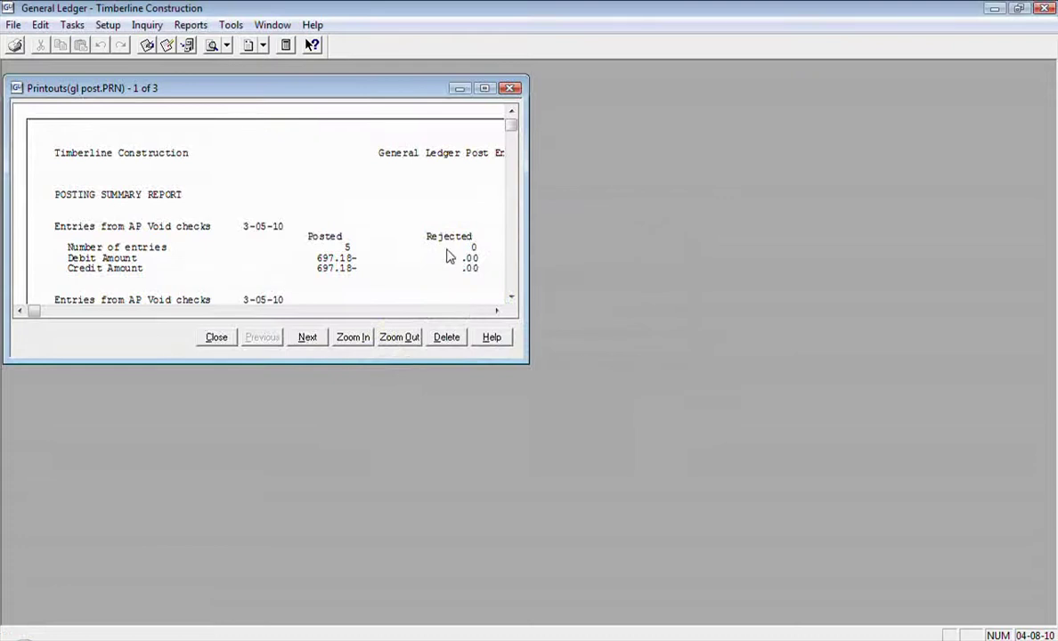
{"action": "left_click", "coordinate": [484, 89]}
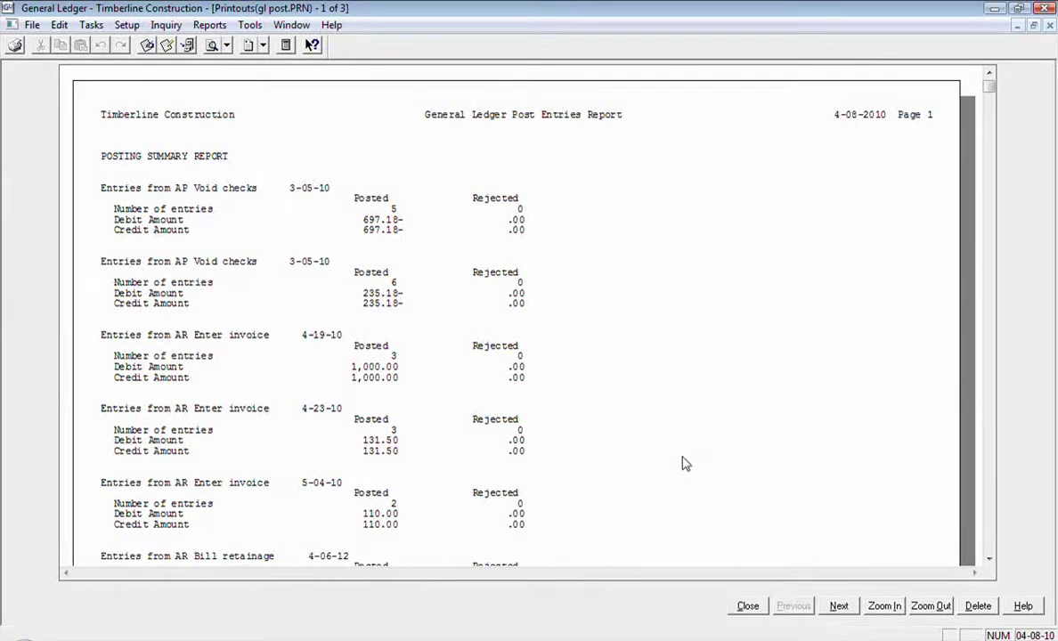
- Scroll page 1 of gl post.PRN for REJECTED lines, continuing onto page 2
{"action": "scroll", "coordinate": [694, 456], "scroll_direction": "down", "scroll_amount": 10}
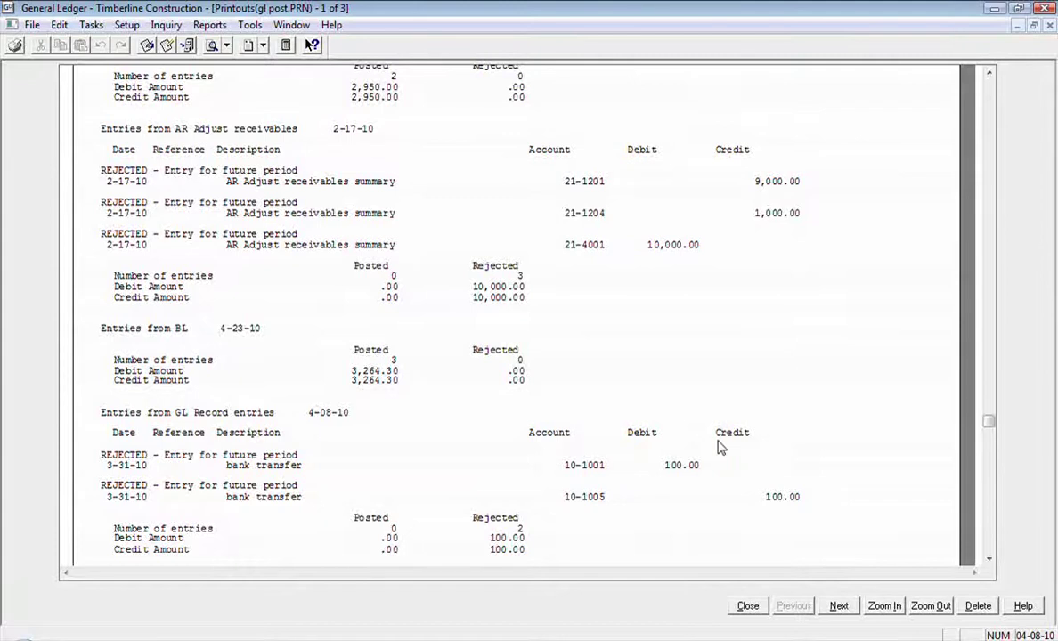
{"action": "scroll", "coordinate": [578, 437], "scroll_direction": "down", "scroll_amount": 2}
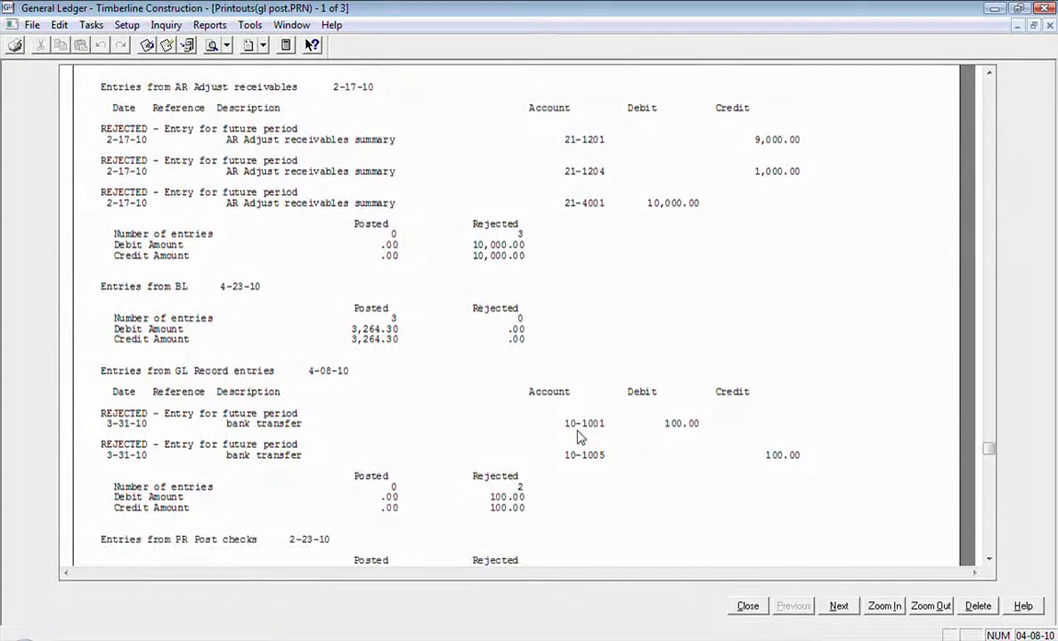
{"action": "scroll", "coordinate": [577, 436], "scroll_direction": "down", "scroll_amount": 1}
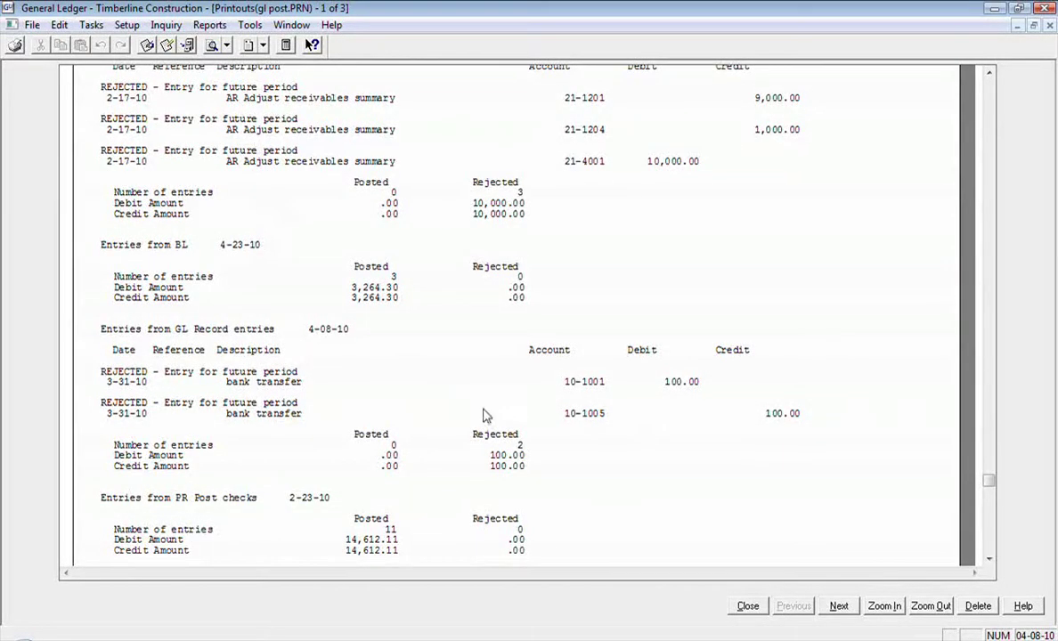
{"action": "scroll", "coordinate": [857, 502], "scroll_direction": "down", "scroll_amount": 3}
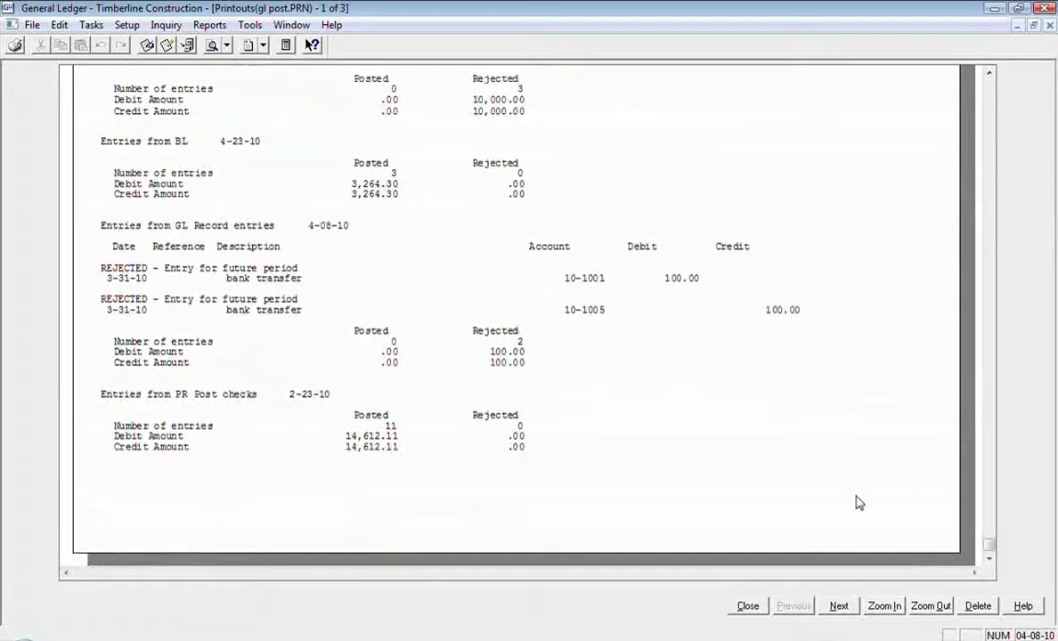
{"action": "scroll", "coordinate": [857, 503], "scroll_direction": "down", "scroll_amount": 2}
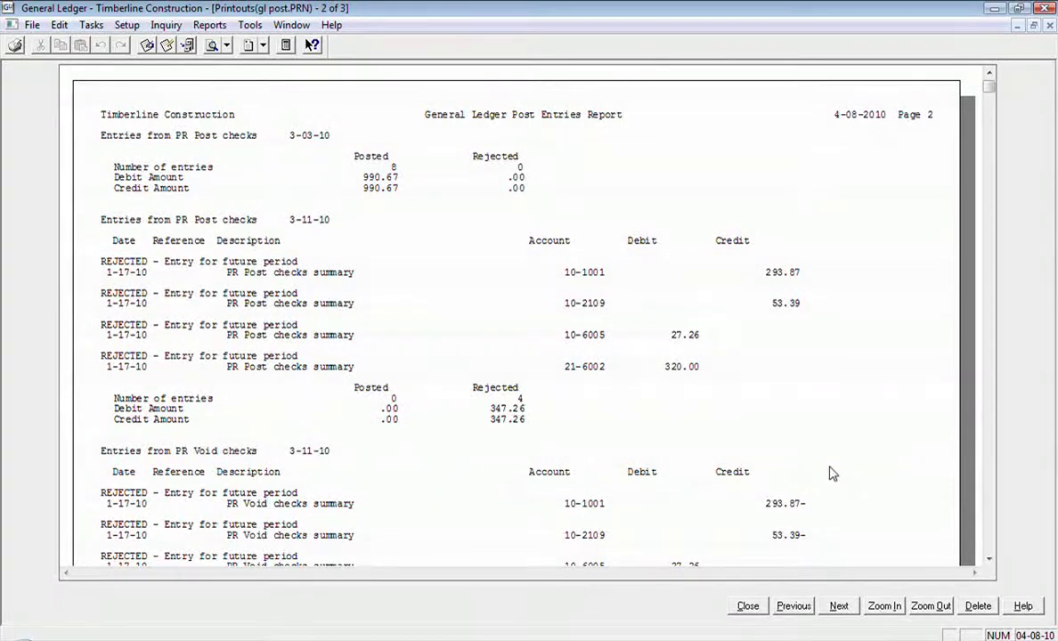
- Scroll pages 2 and 3 of gl post.PRN down to the Posting Totals
{"action": "scroll", "coordinate": [859, 469], "scroll_direction": "down", "scroll_amount": 5}
{"action": "scroll", "coordinate": [859, 471], "scroll_direction": "down", "scroll_amount": 2}
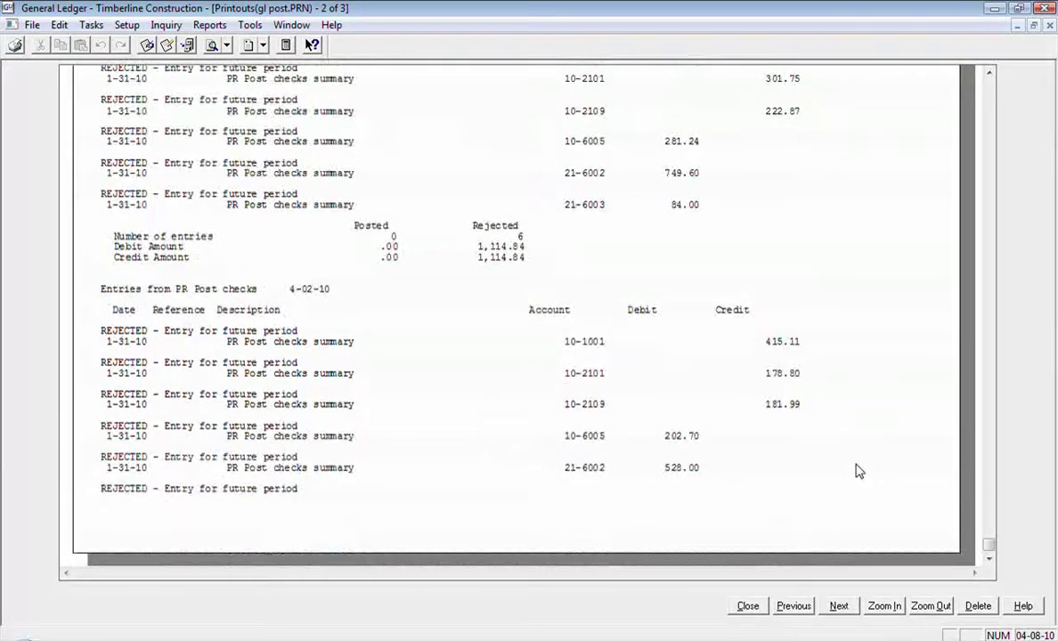
{"action": "scroll", "coordinate": [859, 471], "scroll_direction": "down", "scroll_amount": 2}
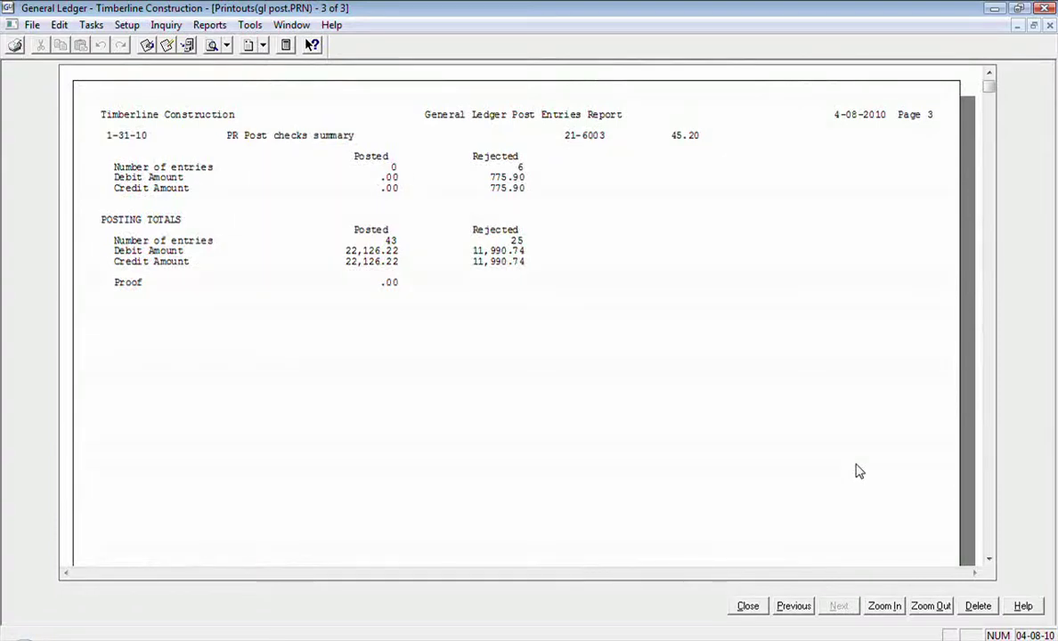
{"action": "scroll", "coordinate": [552, 404], "scroll_direction": "up", "scroll_amount": 2}
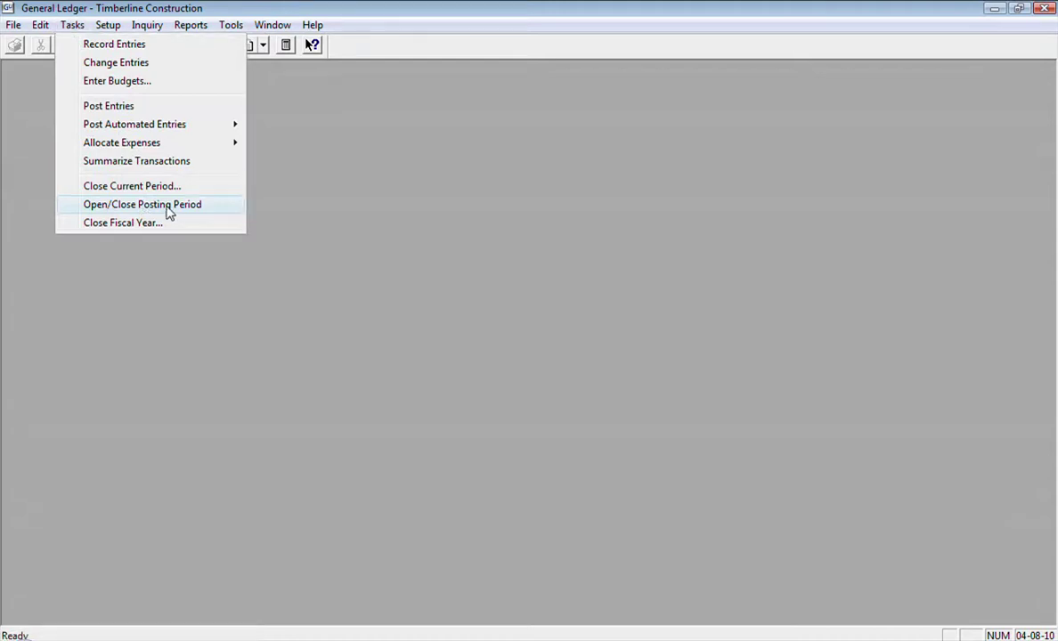
- Mark the 4-30-2009 period open for company 10 in Open/Close Posting Period
{"action": "left_click", "coordinate": [205, 206]}
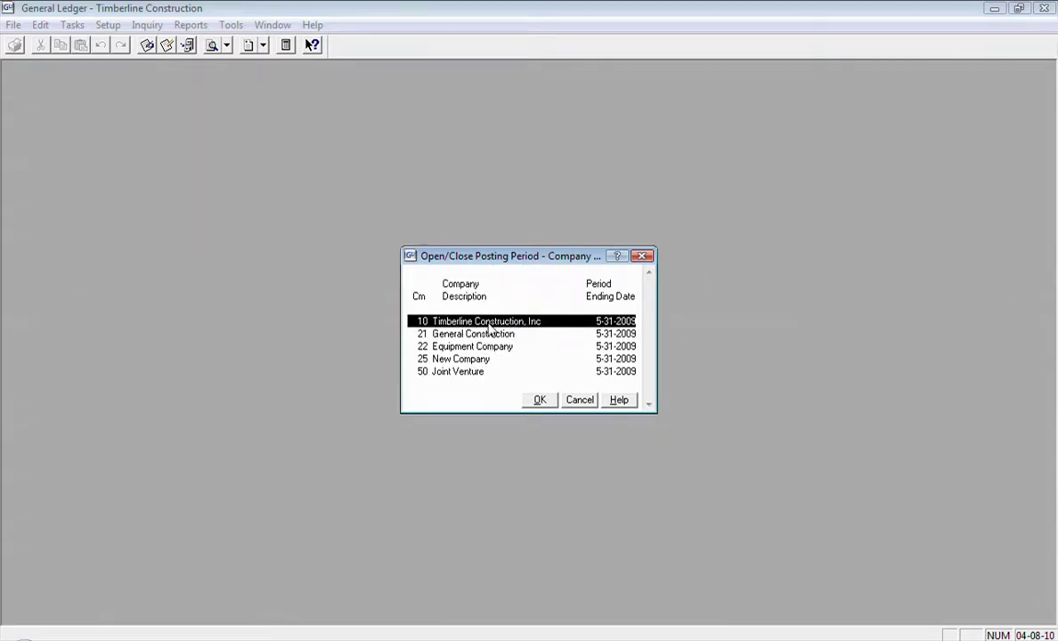
{"action": "left_click", "coordinate": [540, 400]}
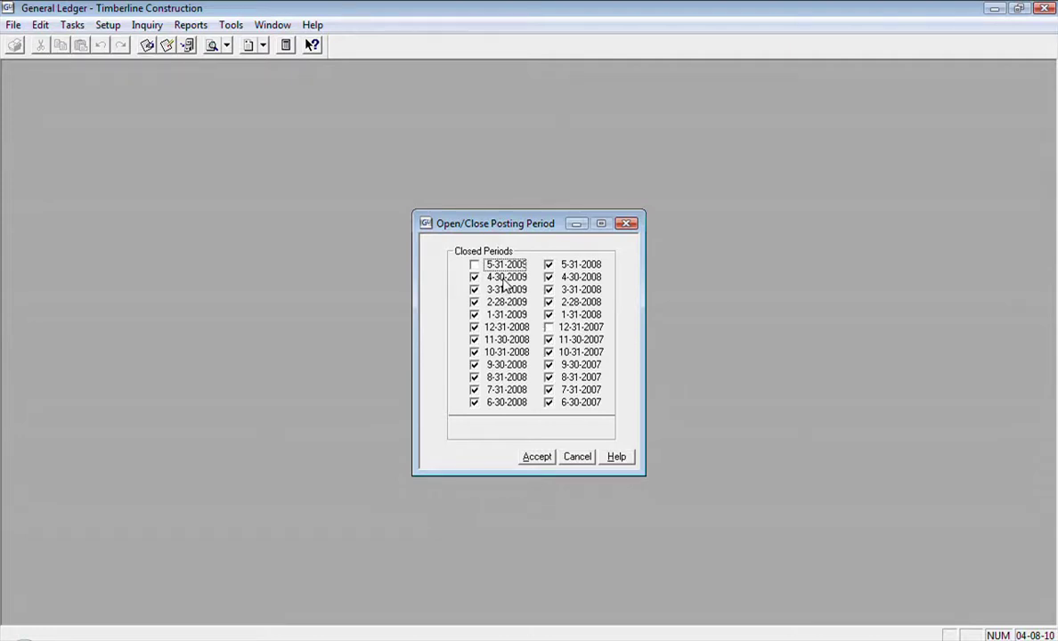
{"action": "left_click", "coordinate": [474, 278]}
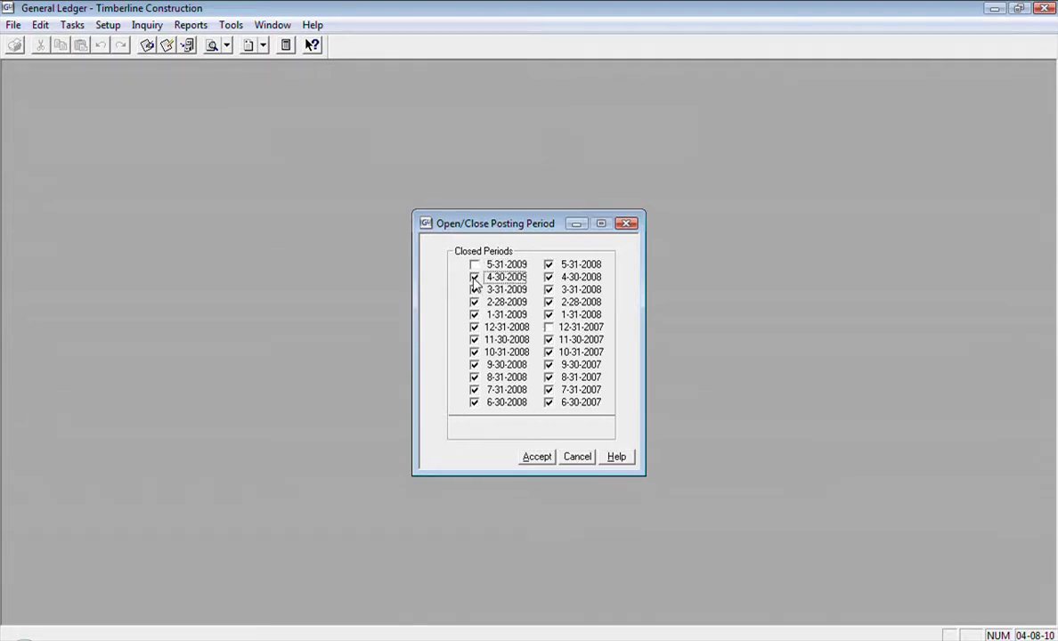
{"action": "left_click", "coordinate": [474, 279]}
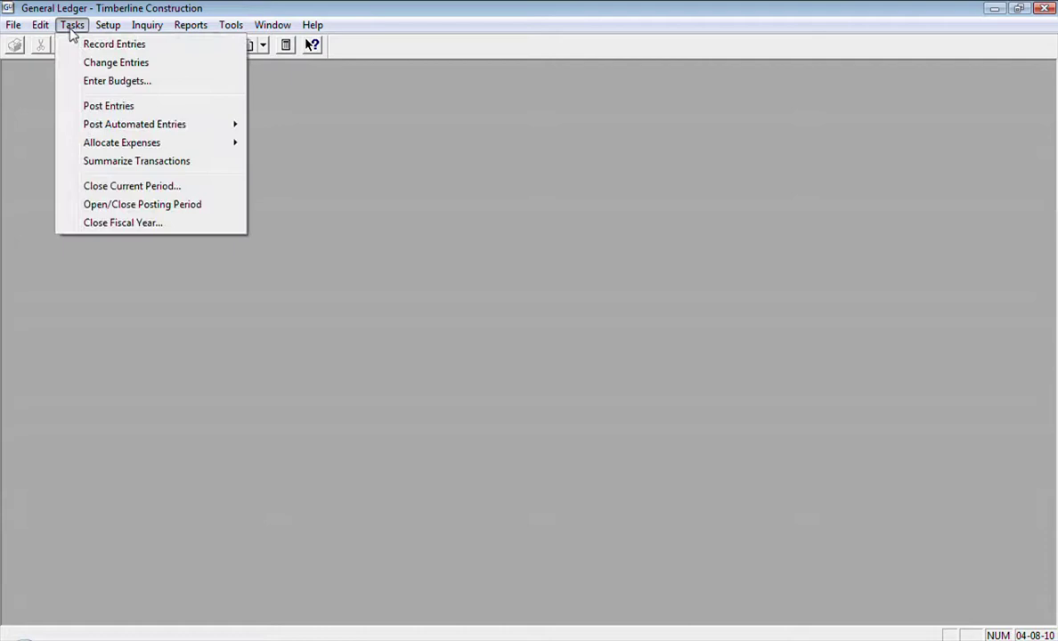
- Mark 4-30-2009 closed again for company 10, leaving 5-31-2009 open
{"action": "left_click", "coordinate": [138, 206]}
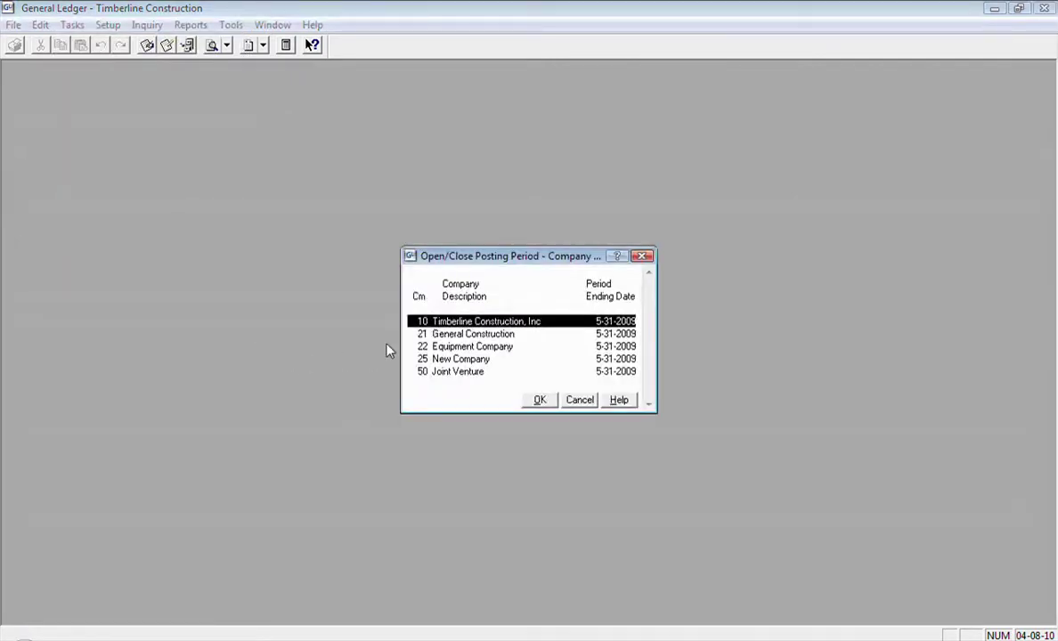
{"action": "left_click", "coordinate": [539, 400]}
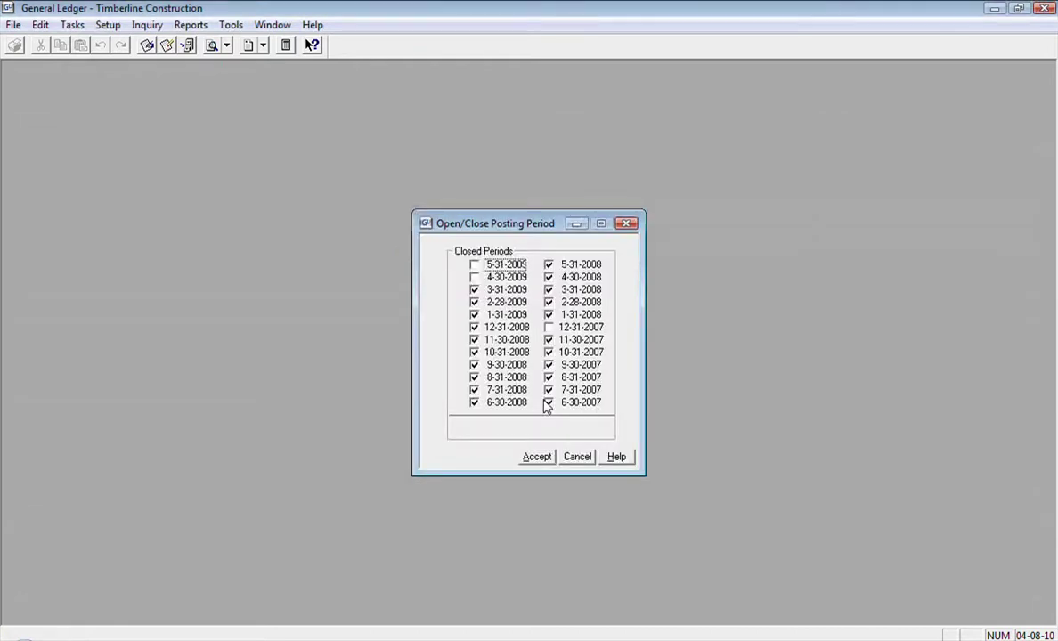
{"action": "left_click", "coordinate": [475, 279]}
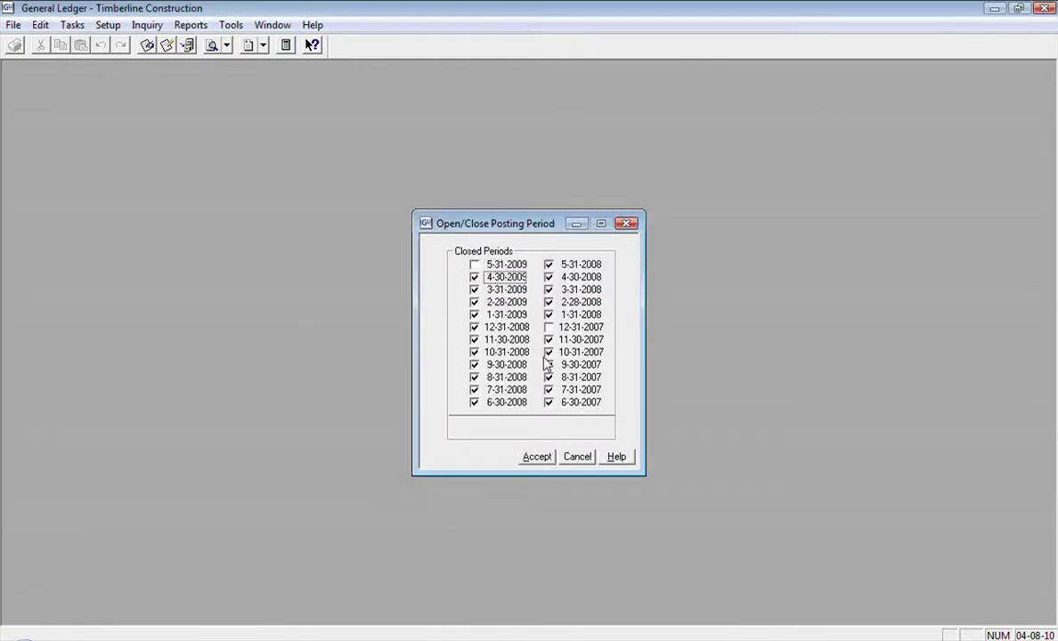